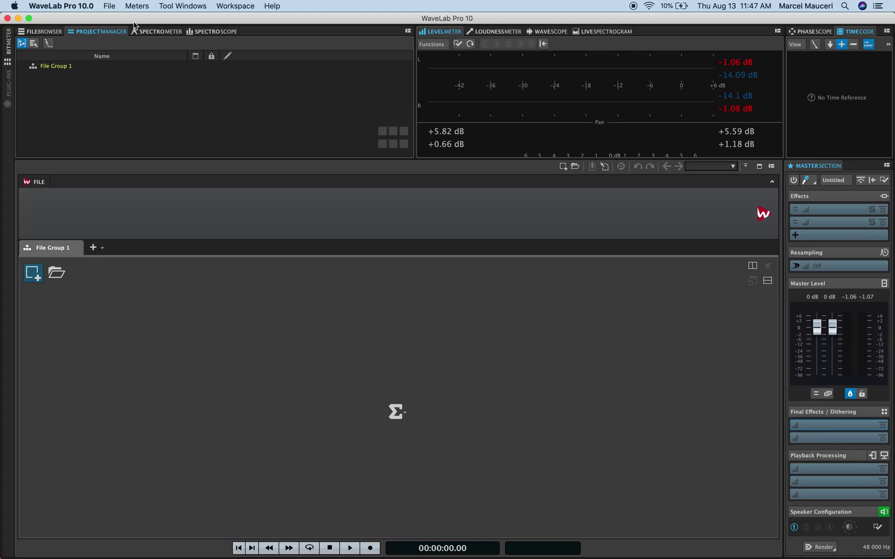
# List the AUDIO FILES folder in the File Browser and select the top Hip Hop Rim 78 bpm file for preview
pyautogui.click(44, 32)
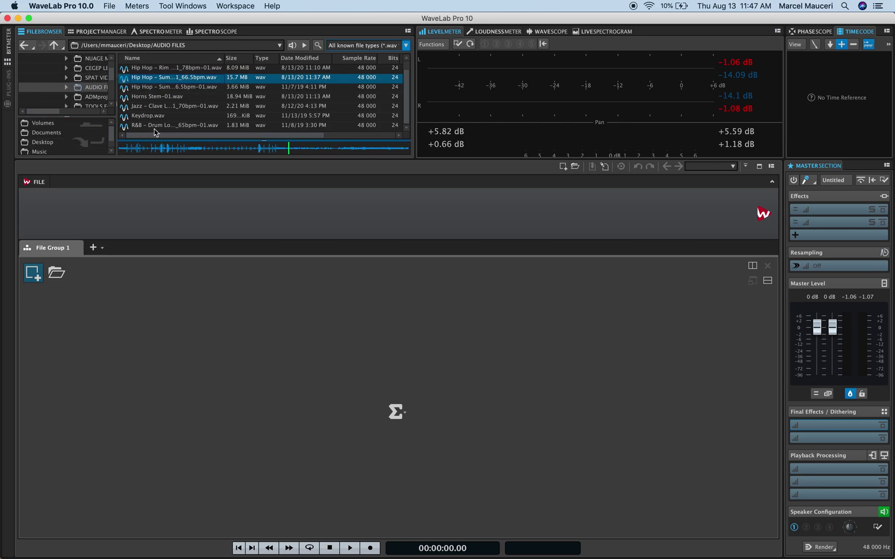
pyautogui.click(407, 46)
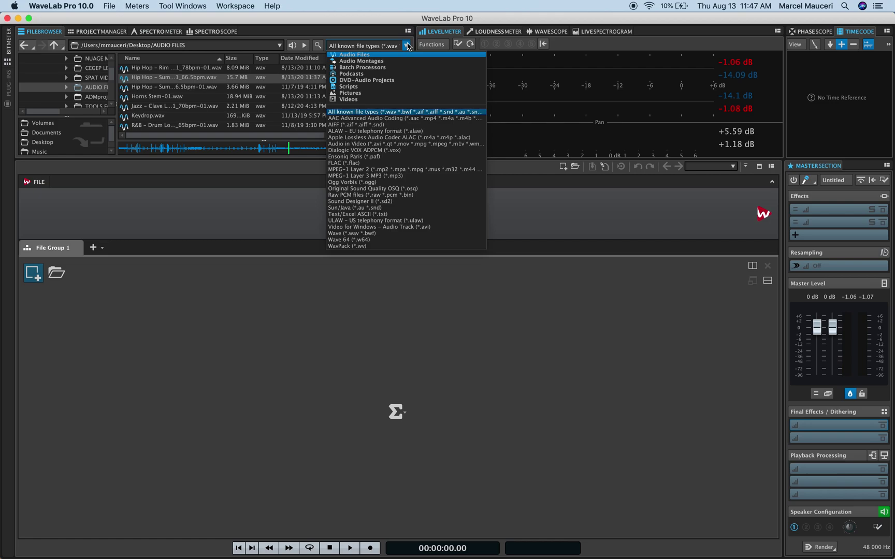
pyautogui.click(381, 36)
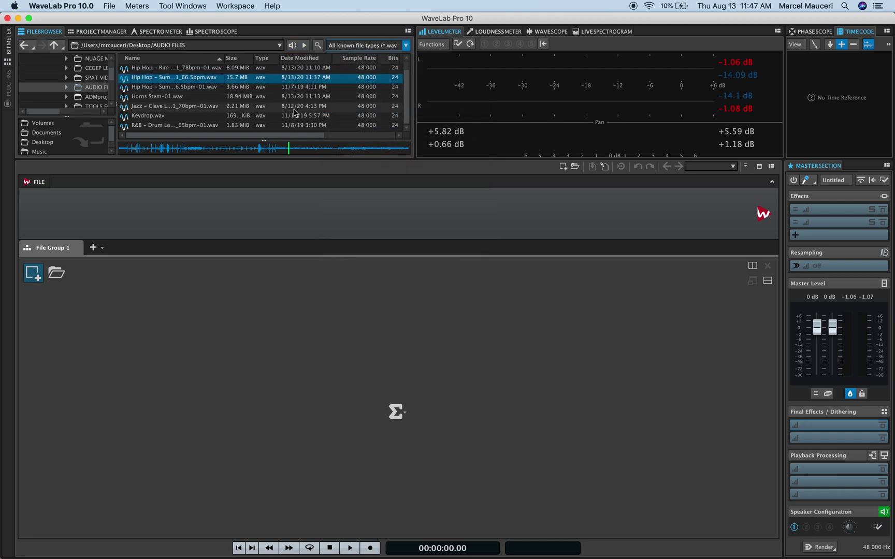
pyautogui.click(241, 95)
pyautogui.click(241, 88)
pyautogui.click(243, 71)
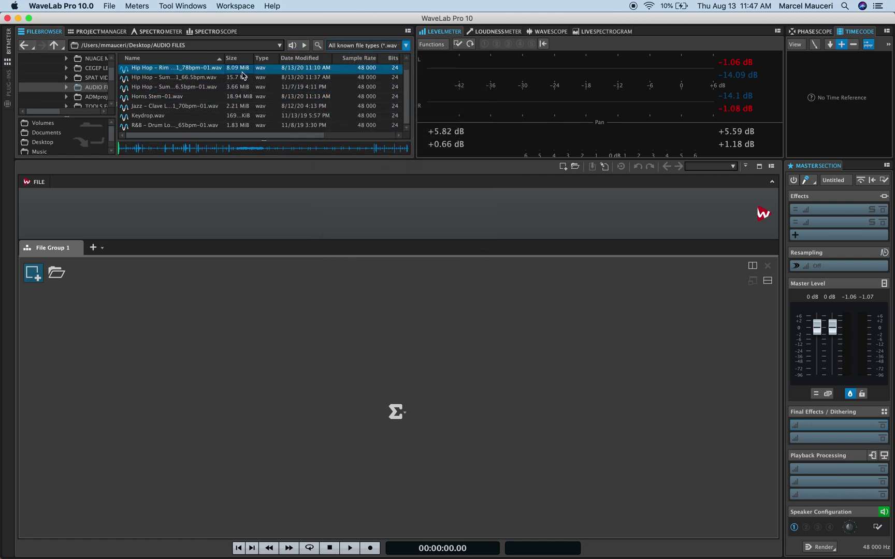
pyautogui.click(305, 46)
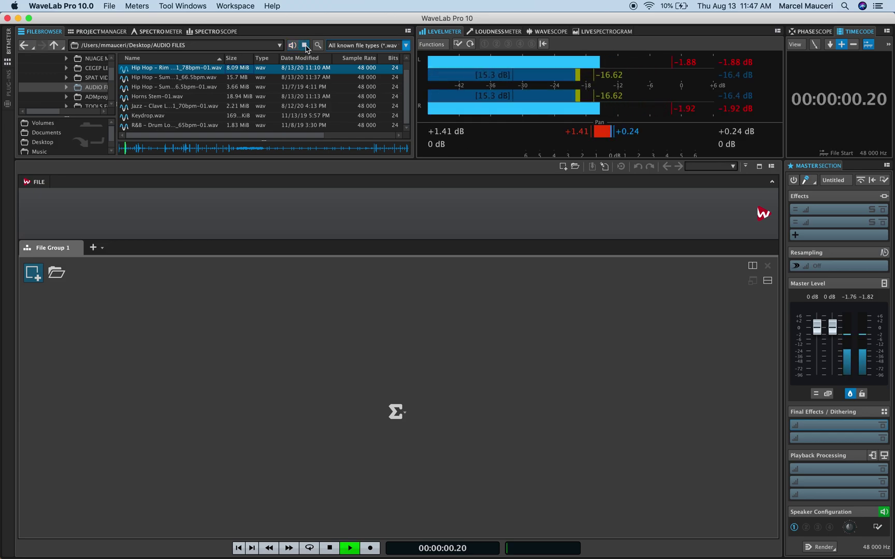
pyautogui.click(304, 46)
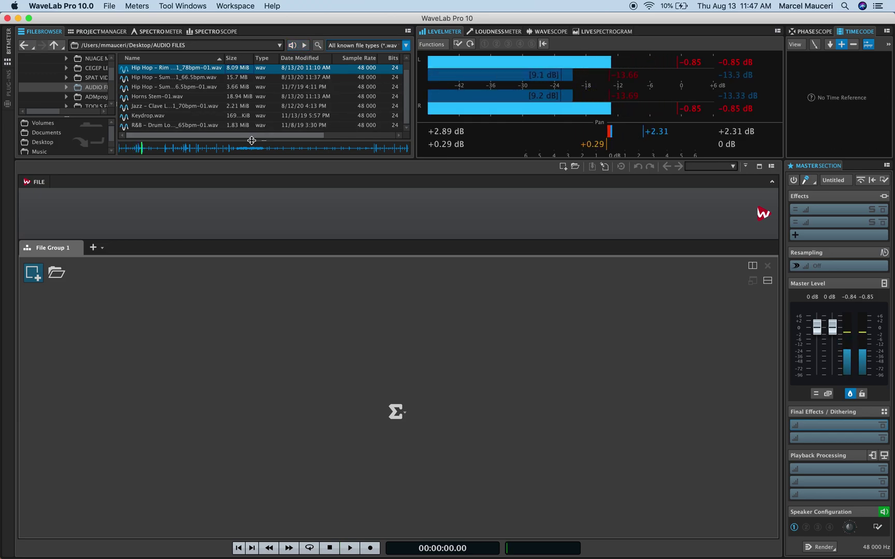
pyautogui.moveTo(185, 149); pyautogui.dragTo(276, 148)
pyautogui.click(192, 148)
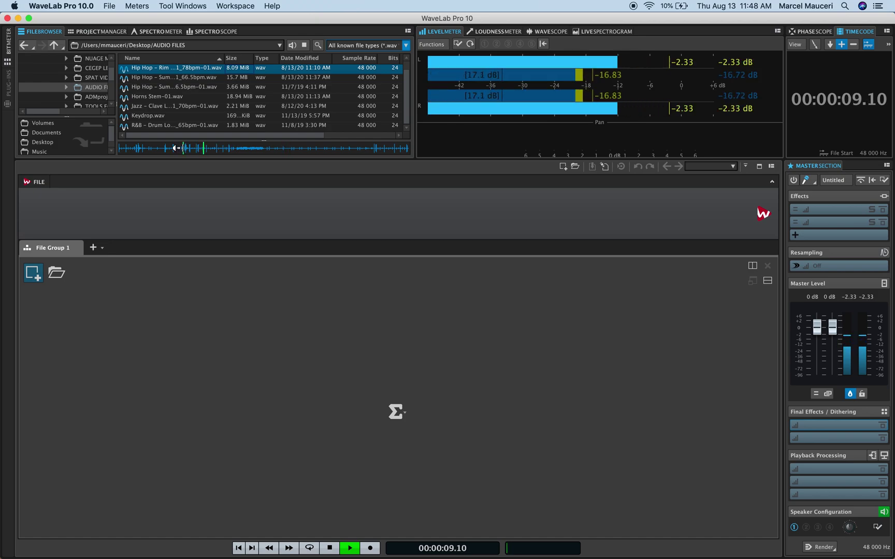
pyautogui.click(184, 148)
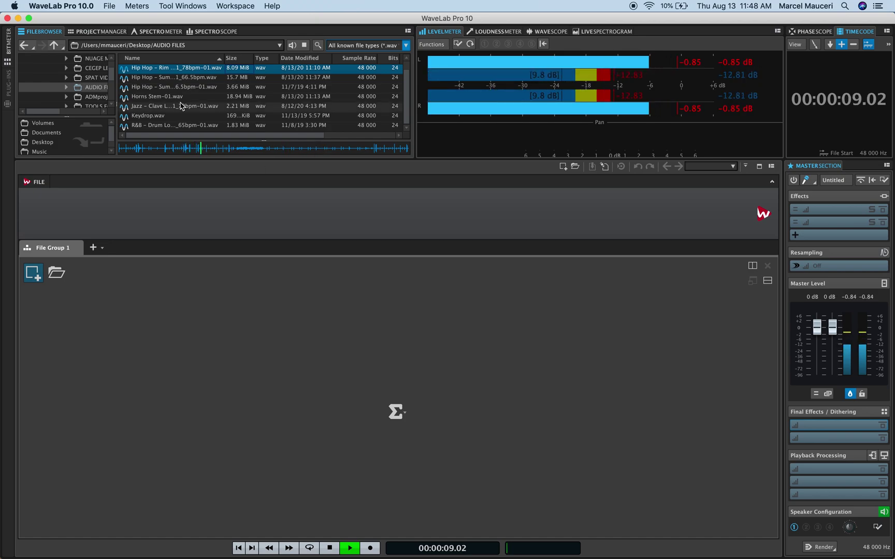
# Drag Hip Hop – Rim Break 01_78bpm-01 into File Group 1 to open it, then stop the preview
pyautogui.moveTo(178, 71); pyautogui.dragTo(154, 295)
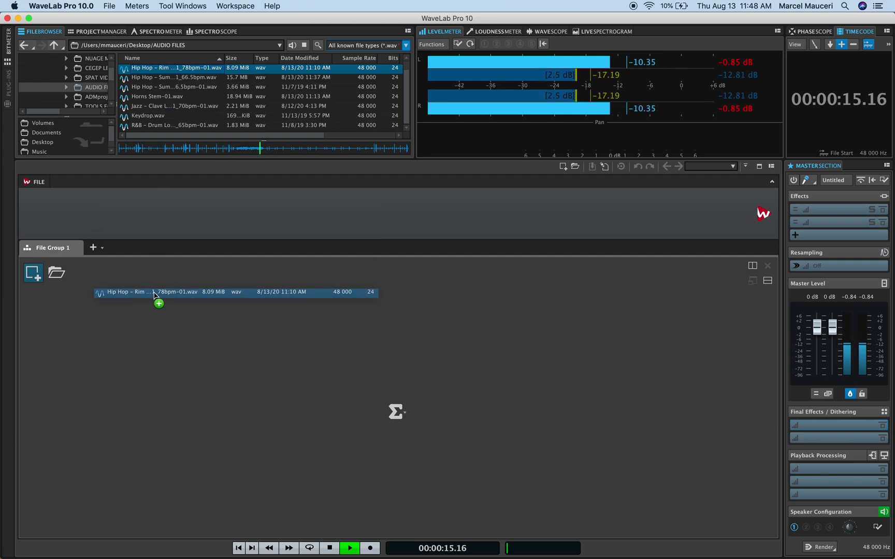
pyautogui.moveTo(154, 296); pyautogui.dragTo(155, 296)
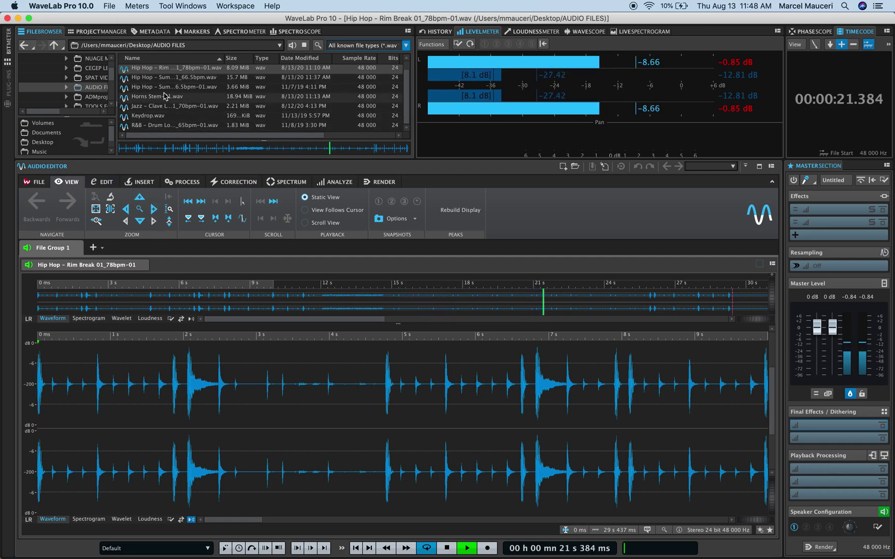
pyautogui.press('Down')
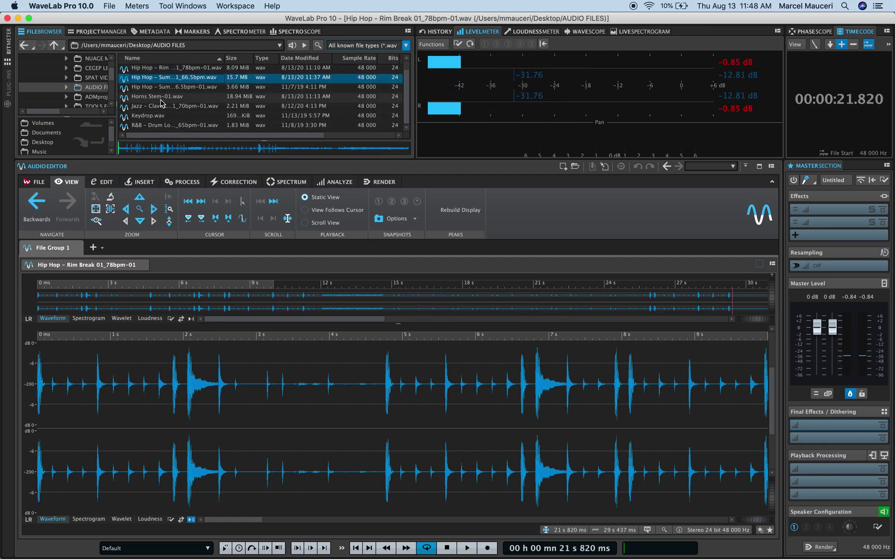
# Open both Summer Piano Loop B Major files, Horns Stem-01 and Jazz Clave Loop as tabs, then review each tab
pyautogui.keyDown('shift'); pyautogui.click(162, 108); pyautogui.keyUp('shift')
pyautogui.moveTo(153, 84); pyautogui.dragTo(181, 271)
pyautogui.click(395, 265)
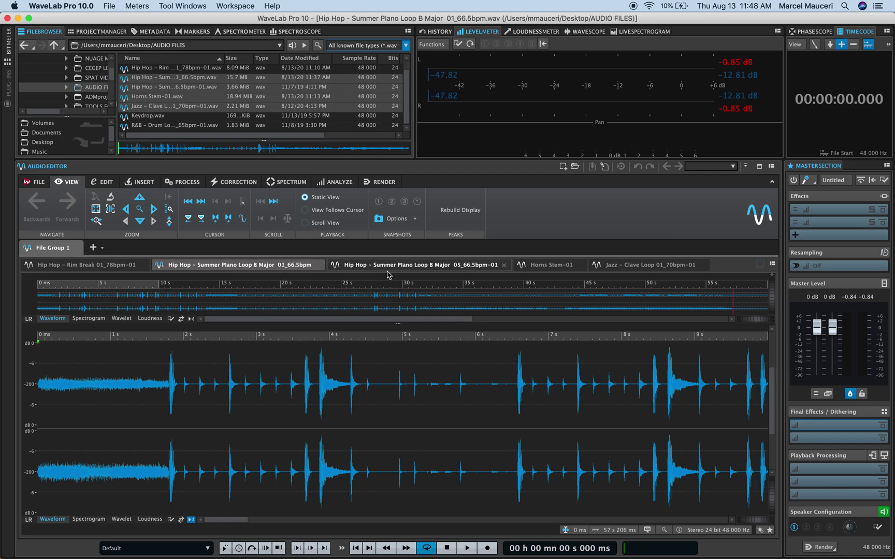
pyautogui.click(540, 263)
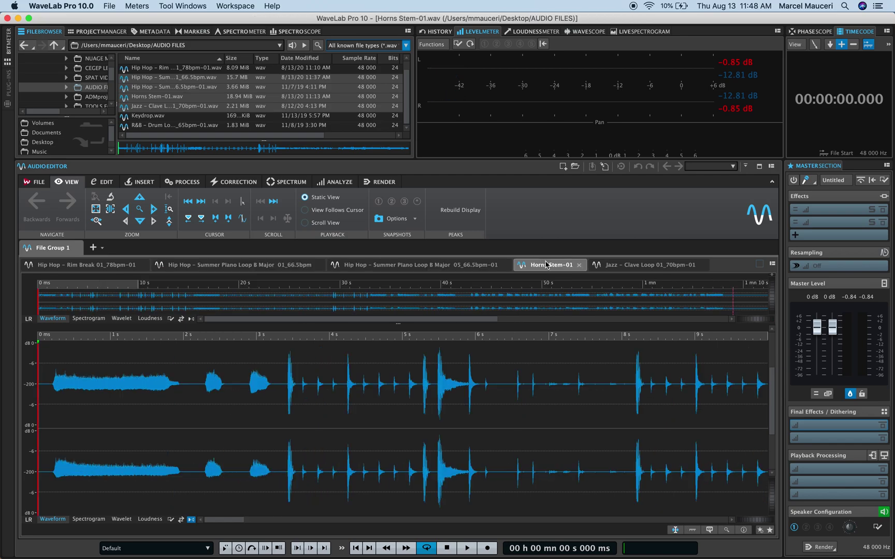
pyautogui.click(635, 267)
pyautogui.click(552, 268)
pyautogui.click(463, 265)
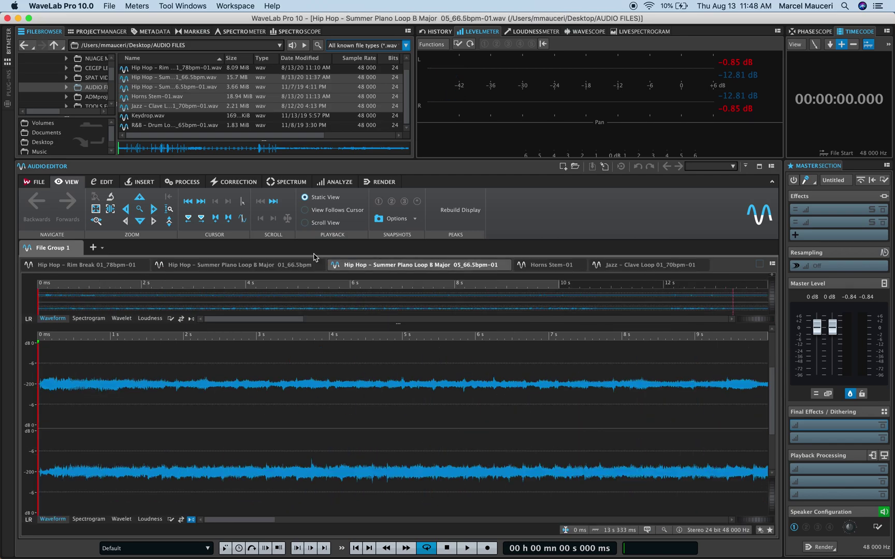
pyautogui.click(298, 264)
pyautogui.click(104, 266)
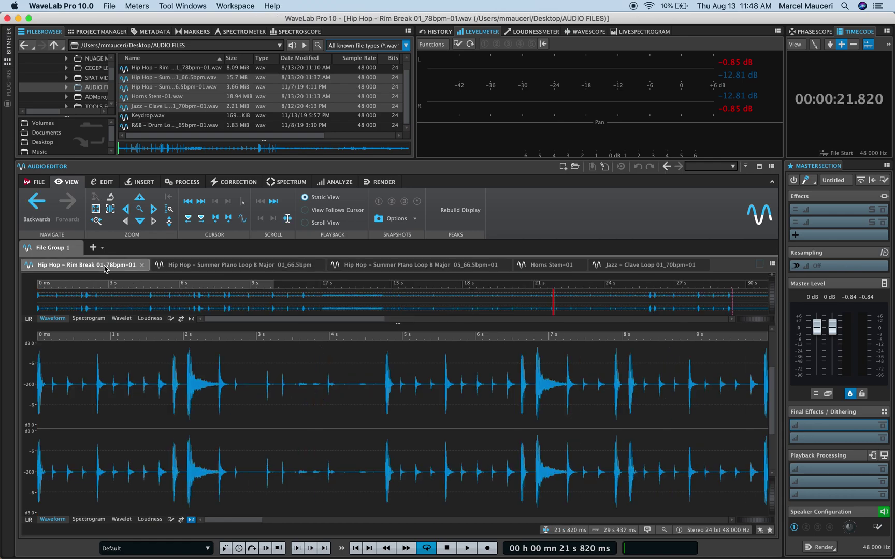
pyautogui.click(230, 267)
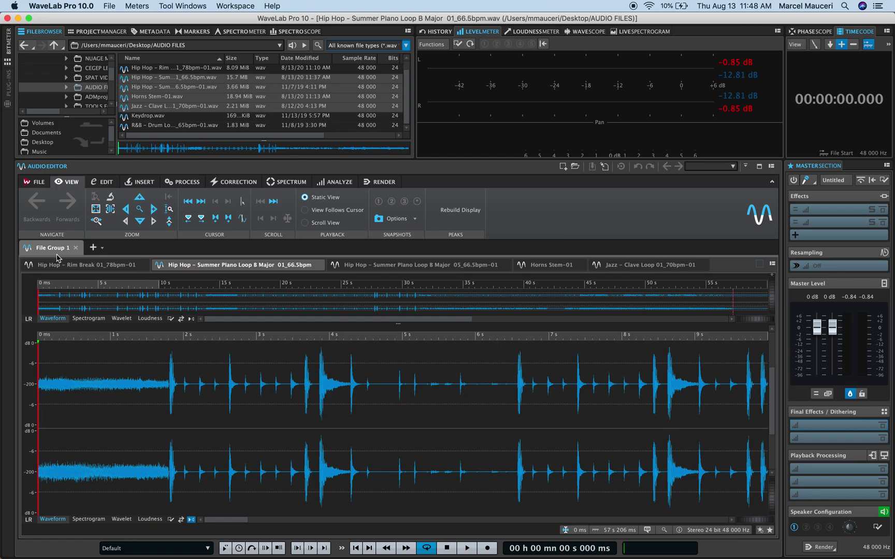
# Drop Keydrop.wav into the Summer Piano Loop B Major 01 waveform at about 2.6 seconds
pyautogui.click(165, 118)
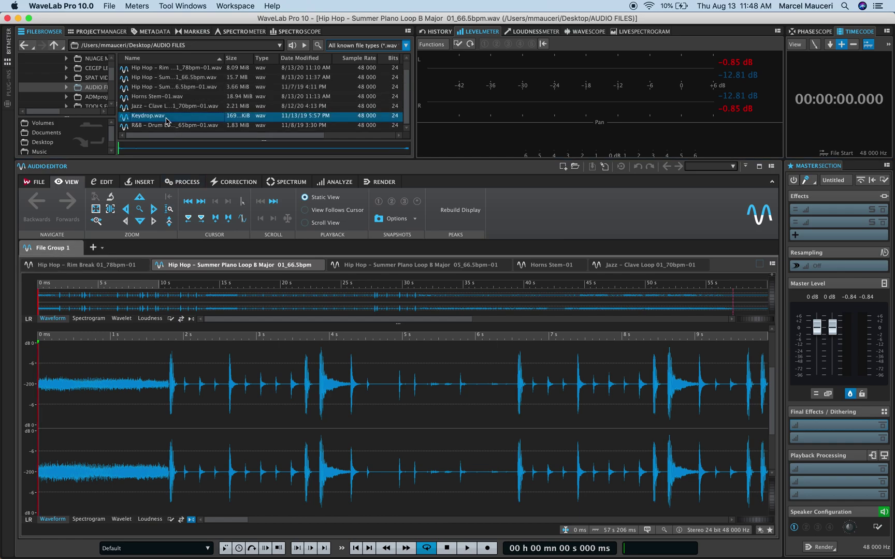
pyautogui.moveTo(156, 119); pyautogui.dragTo(224, 422)
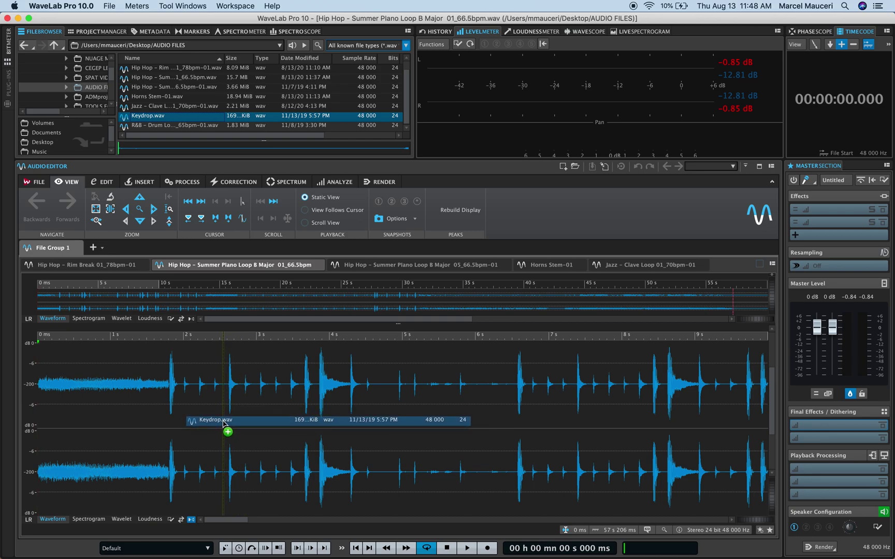
pyautogui.moveTo(224, 422); pyautogui.dragTo(225, 419)
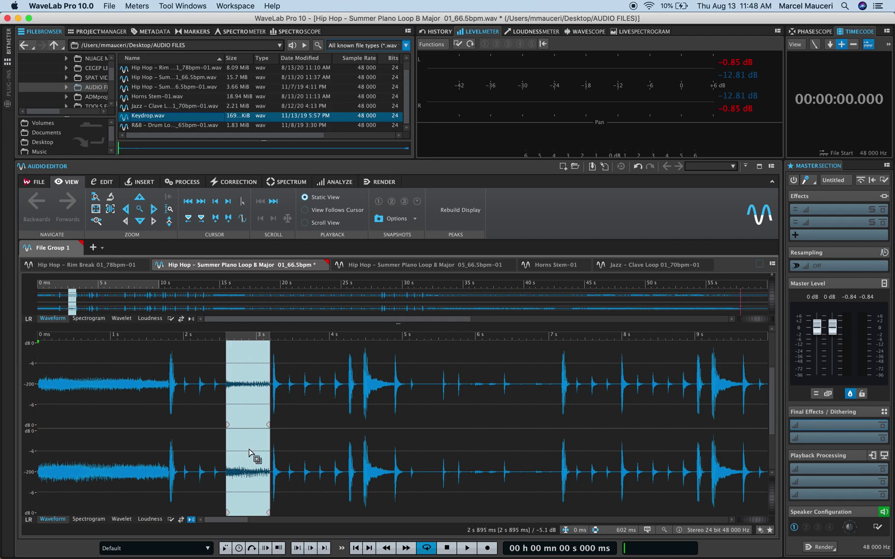
# Go to File > Open > Audio File and show the recently opened audio files
pyautogui.click(39, 182)
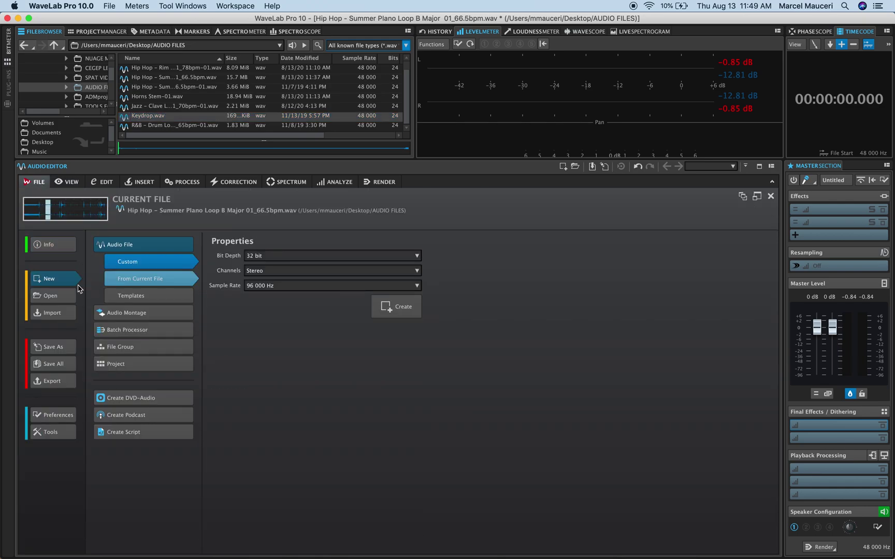
pyautogui.click(65, 296)
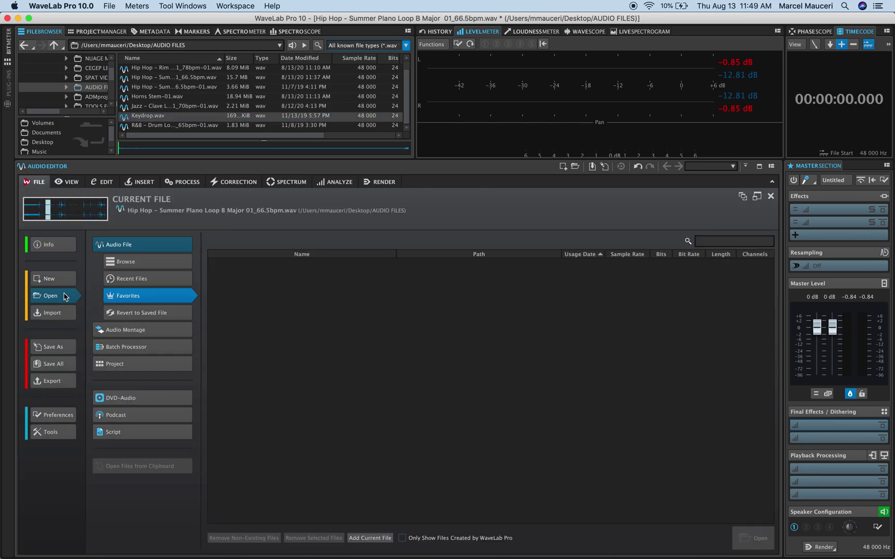
pyautogui.click(136, 263)
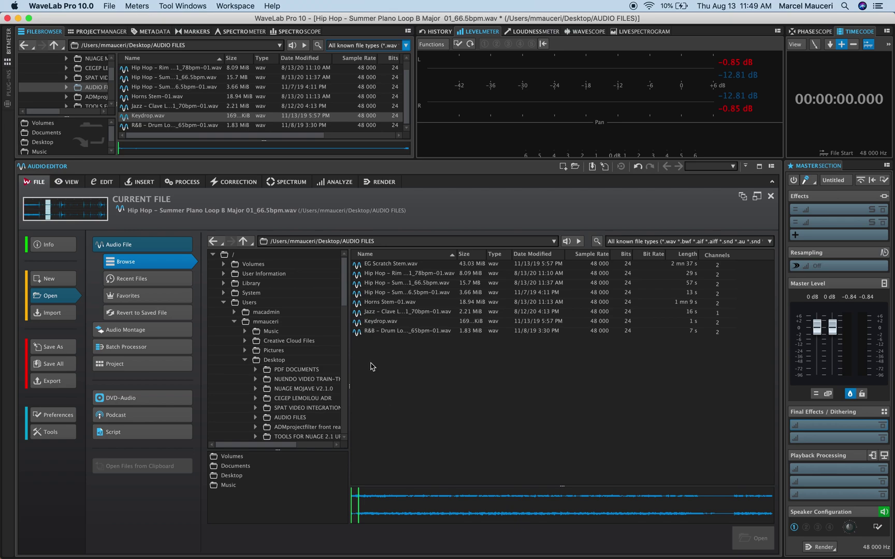
pyautogui.click(178, 285)
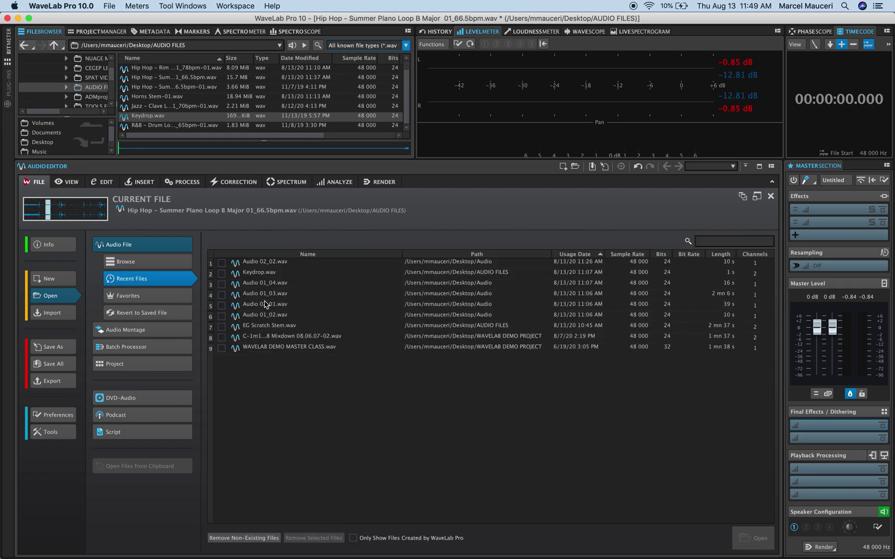
# Tick Audio 01_03.wav and Audio 01_02.wav in the recent files list
pyautogui.click(221, 266)
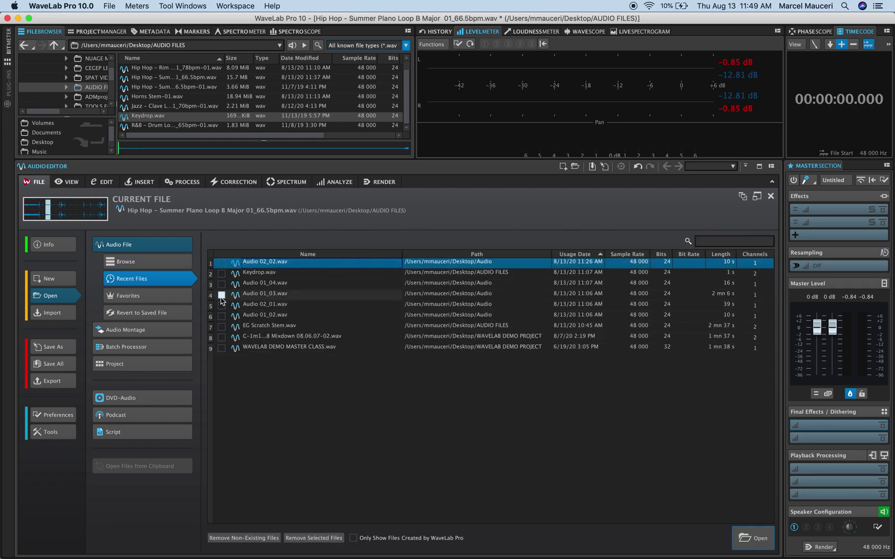
pyautogui.click(221, 294)
pyautogui.click(222, 316)
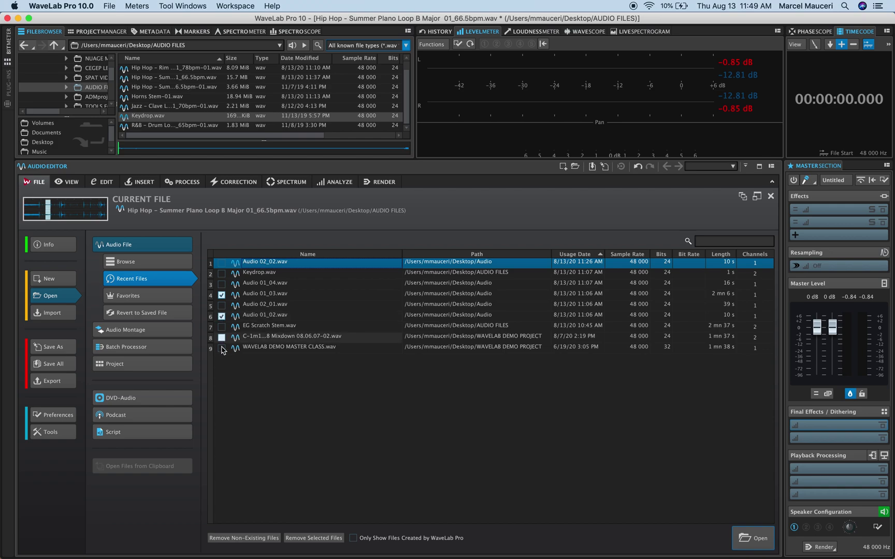
# Look over the Audio Montage, Batch Processor, DVD-Audio, Podcast and Script open options, then return to the waveform
pyautogui.click(159, 330)
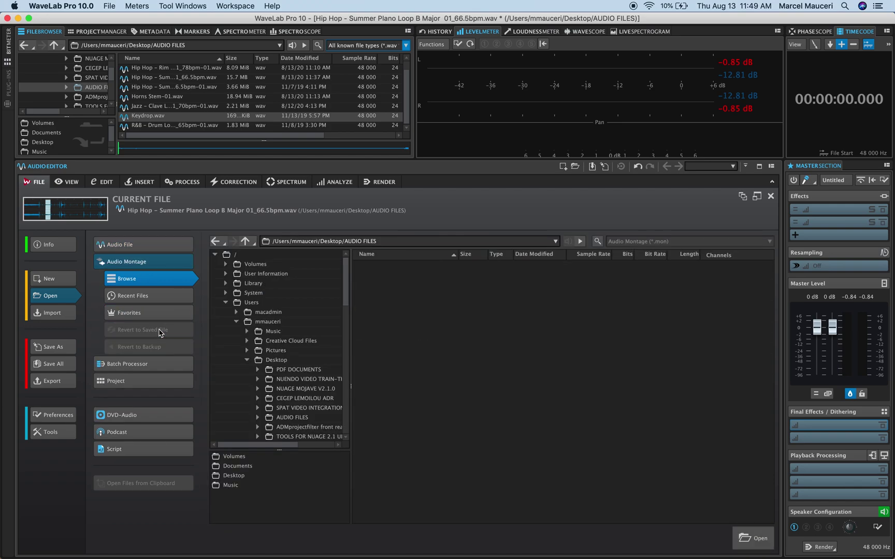
pyautogui.click(161, 367)
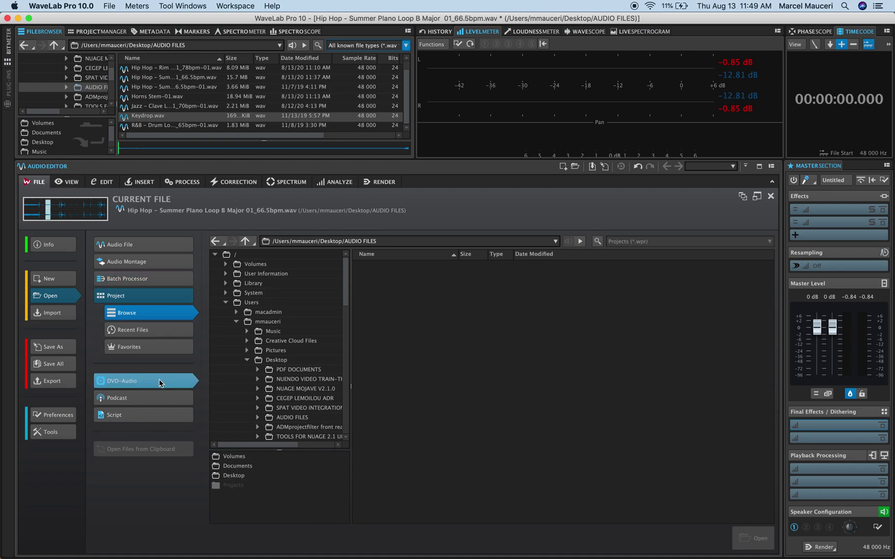
pyautogui.click(159, 397)
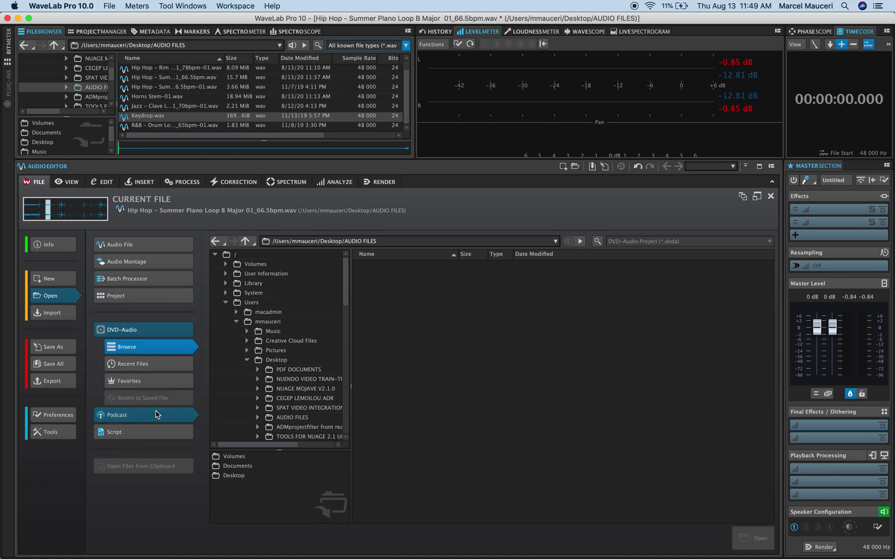
pyautogui.click(159, 414)
pyautogui.click(157, 430)
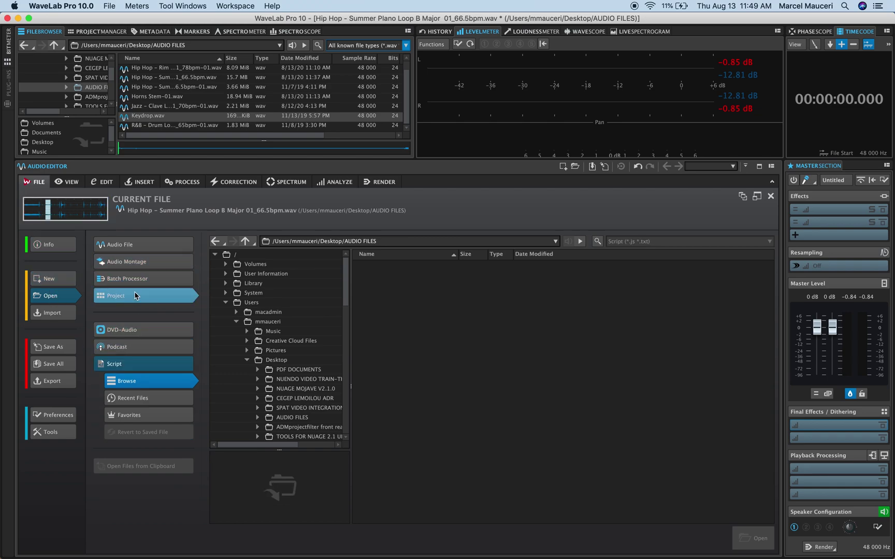
pyautogui.click(73, 185)
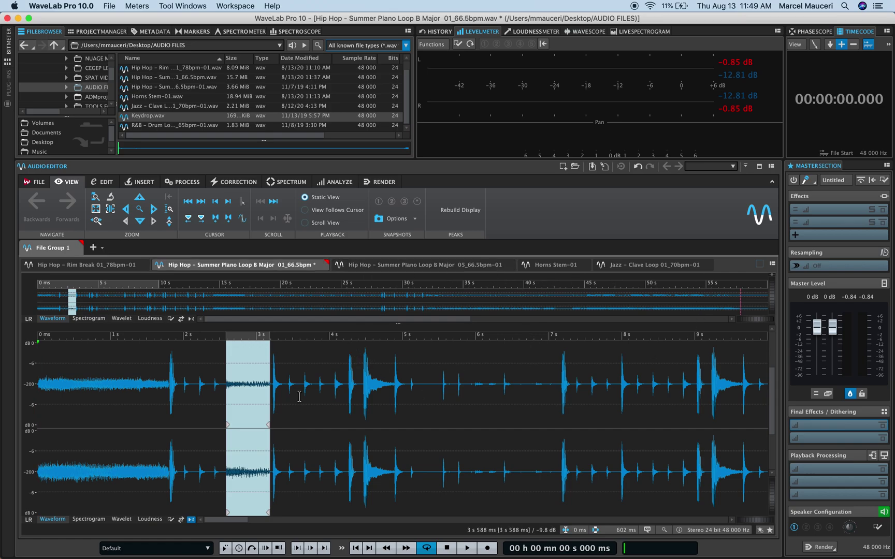
# Add File Group 2 with a new empty audio montage, Untitled 1, and select the first four browser files
pyautogui.click(94, 248)
pyautogui.click(32, 272)
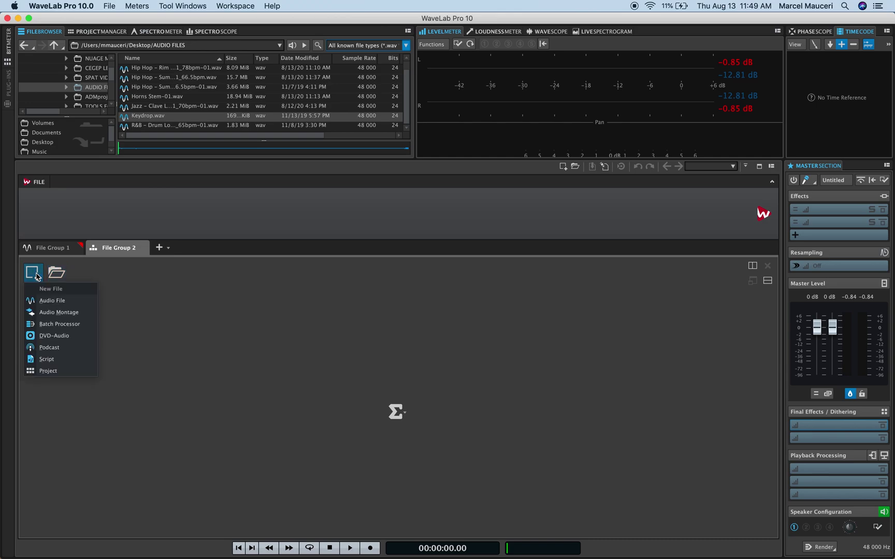
pyautogui.click(44, 312)
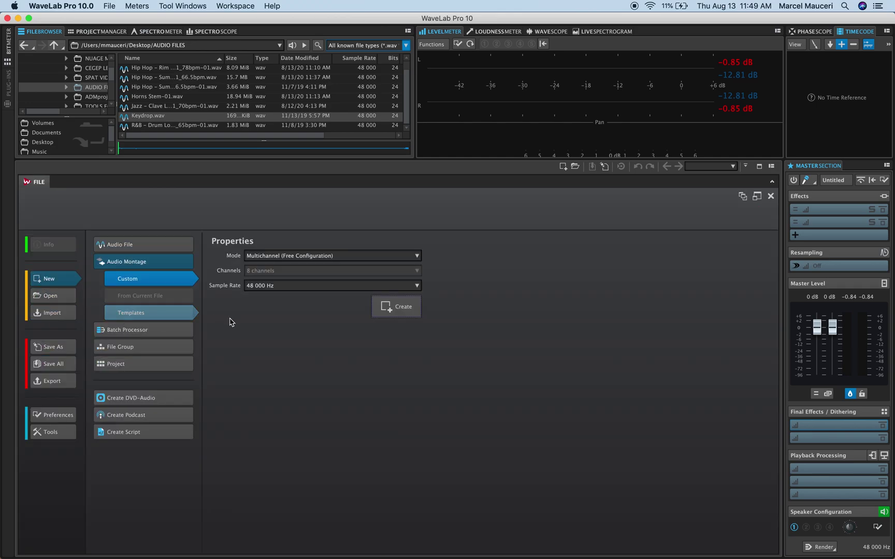
pyautogui.click(397, 315)
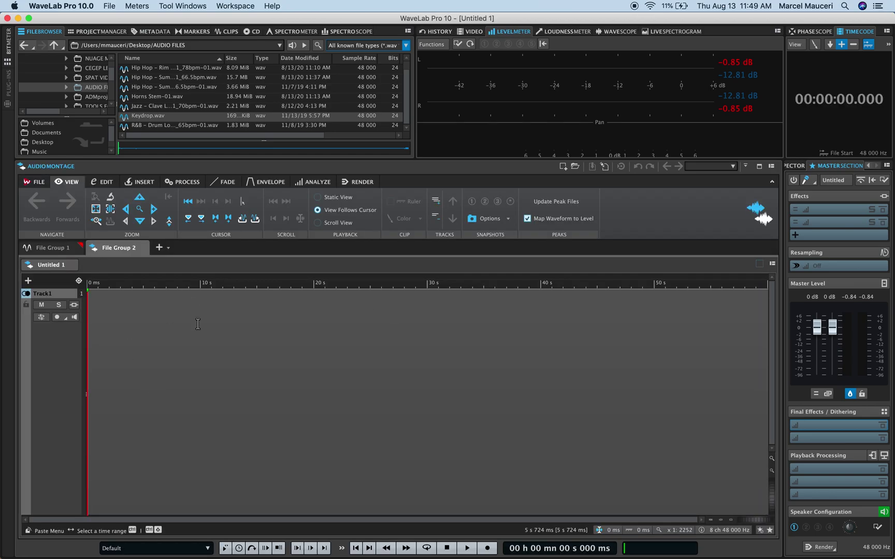
pyautogui.click(191, 68)
pyautogui.keyDown('shift'); pyautogui.click(190, 98); pyautogui.keyUp('shift')
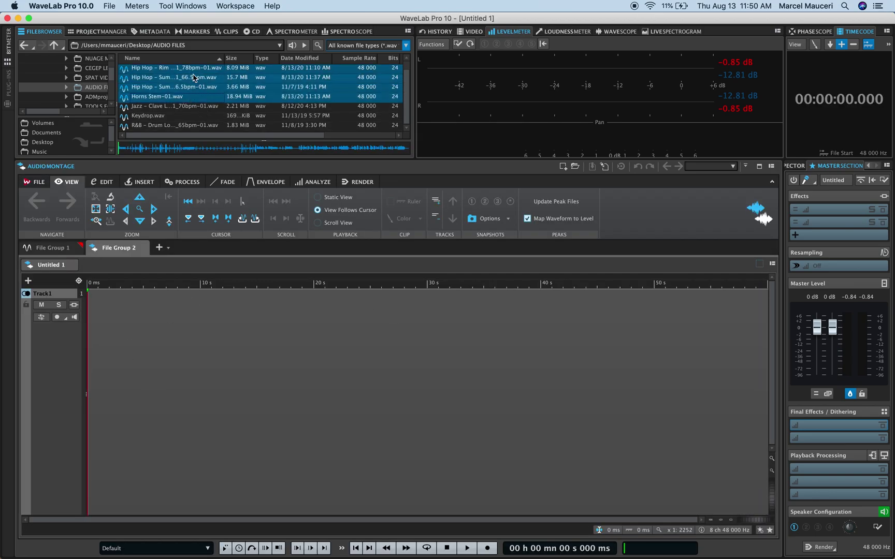
# Insert Rim Break, both Summer Piano Loops and Horns Stem-01 into the montage, each on a separate track
pyautogui.moveTo(195, 77); pyautogui.dragTo(181, 419)
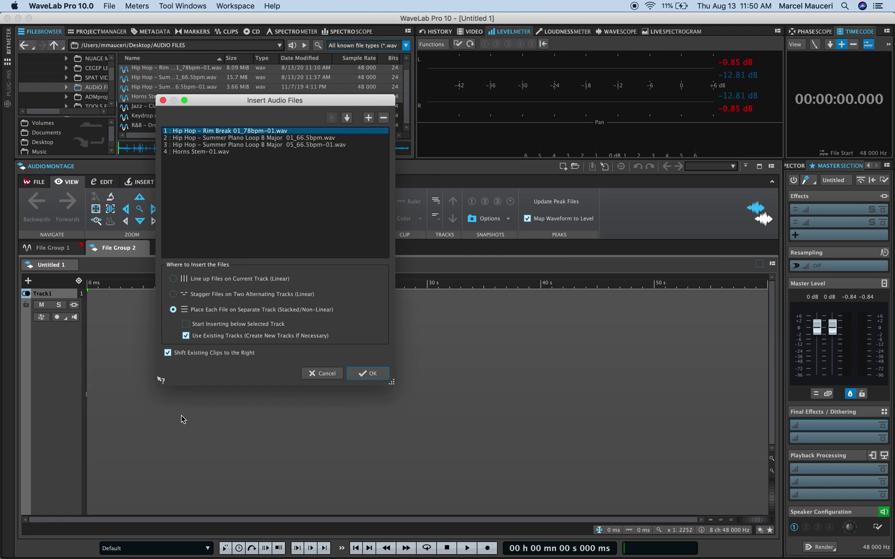
pyautogui.moveTo(266, 96); pyautogui.dragTo(229, 64)
pyautogui.click(136, 277)
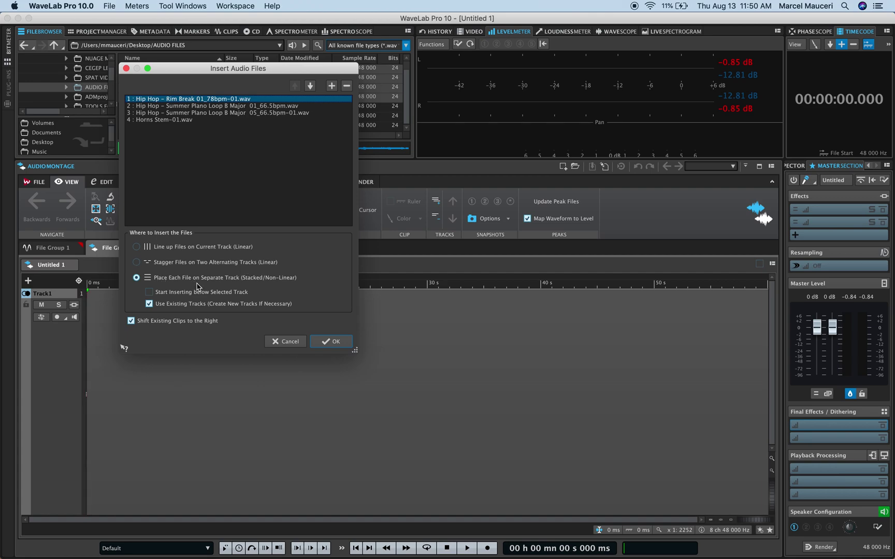
pyautogui.click(327, 341)
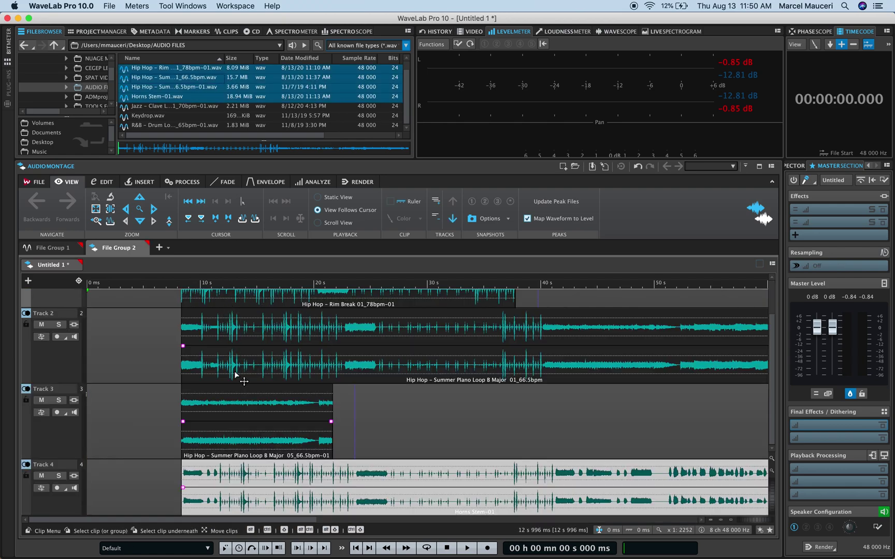
pyautogui.scroll(3, 773, 339)
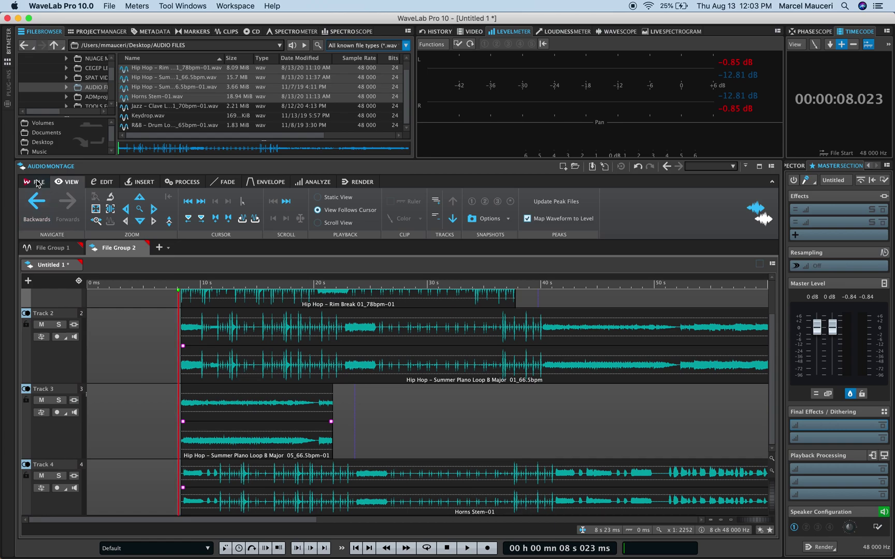
# Under File > Import, look over the XML options and open the Import Audio CD window
pyautogui.click(38, 182)
pyautogui.click(52, 313)
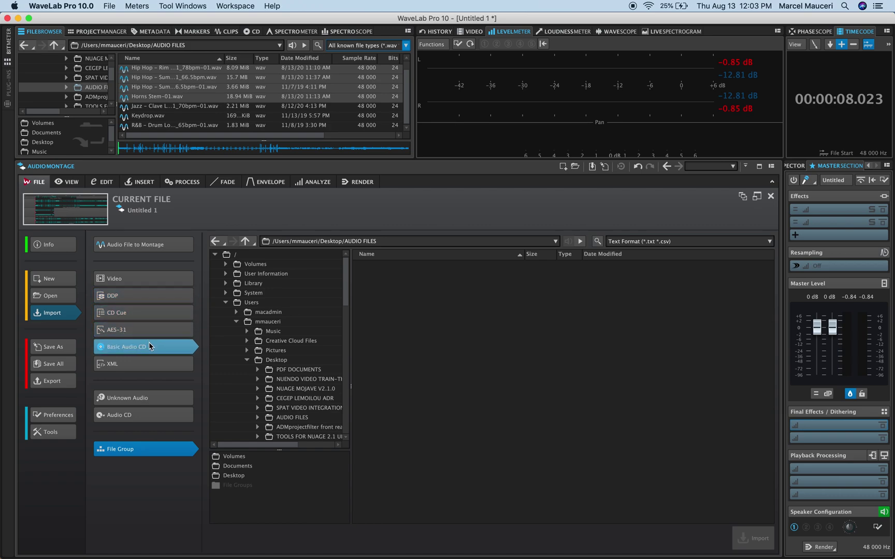
pyautogui.click(150, 364)
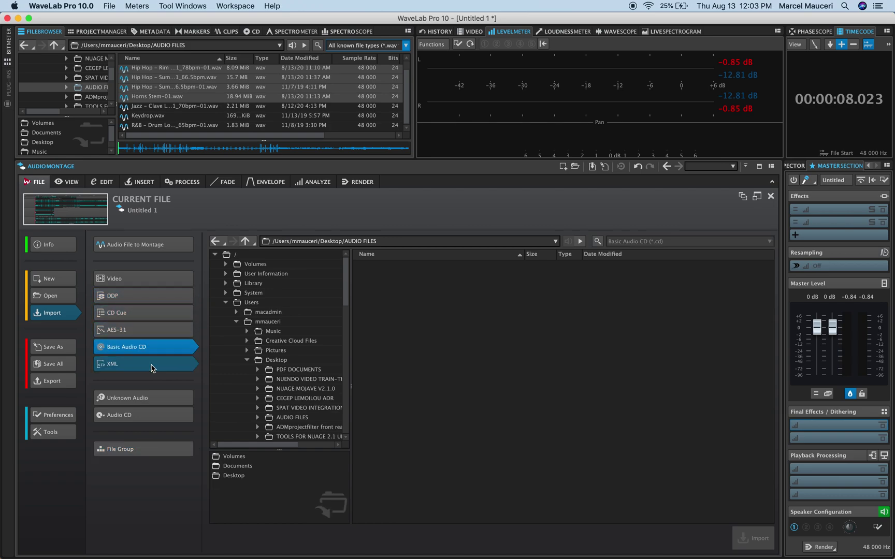
pyautogui.click(150, 414)
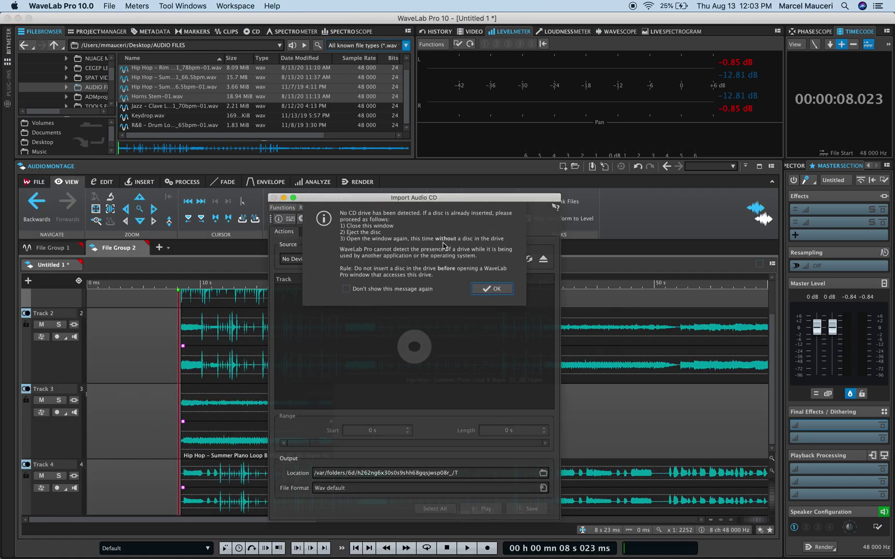
# Dismiss the no-CD-drive warning, close Import Audio CD, and return to the File tab's Import page
pyautogui.click(495, 291)
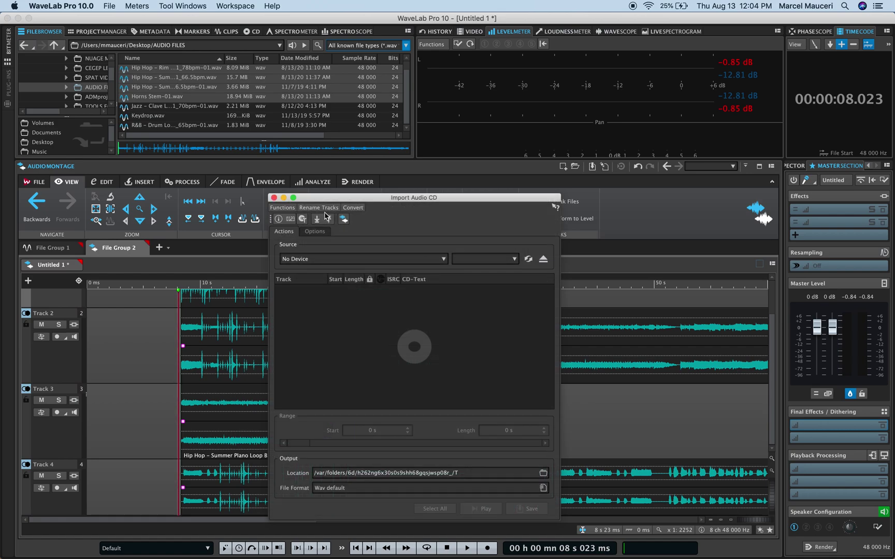
pyautogui.click(274, 198)
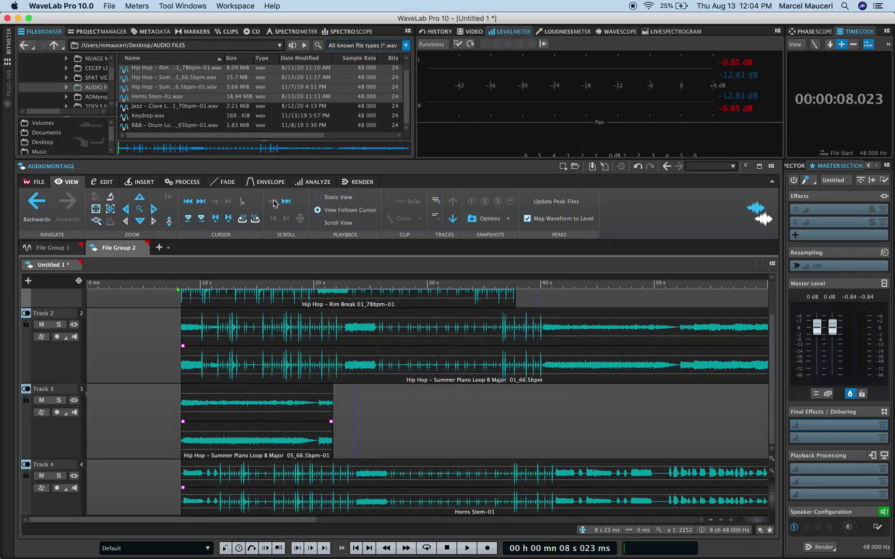
pyautogui.click(35, 182)
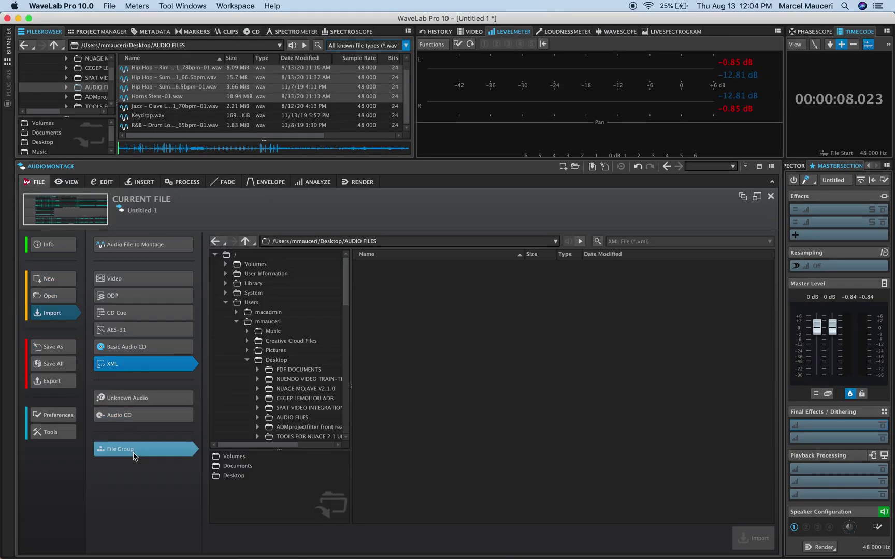